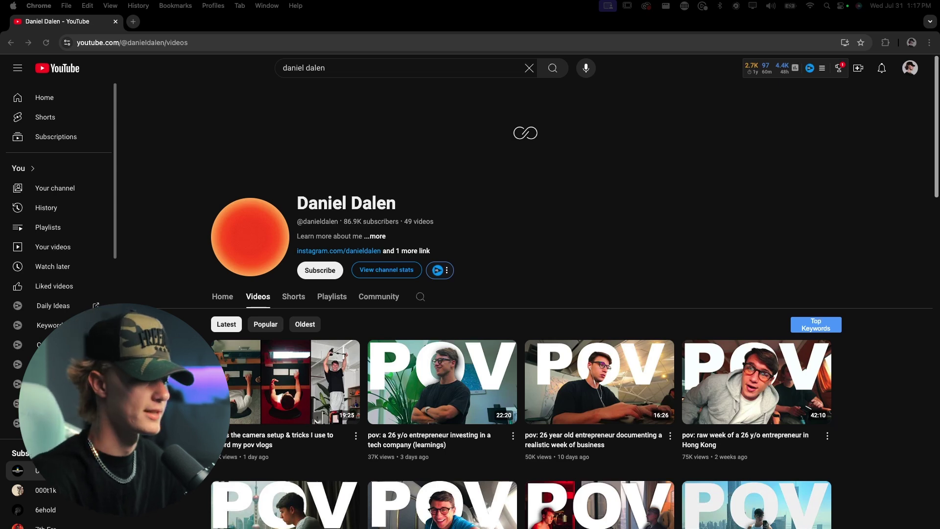
Play the China & Dubai business vlog full screen and screenshot the entire video frame
scroll(525, 294, down, 3)
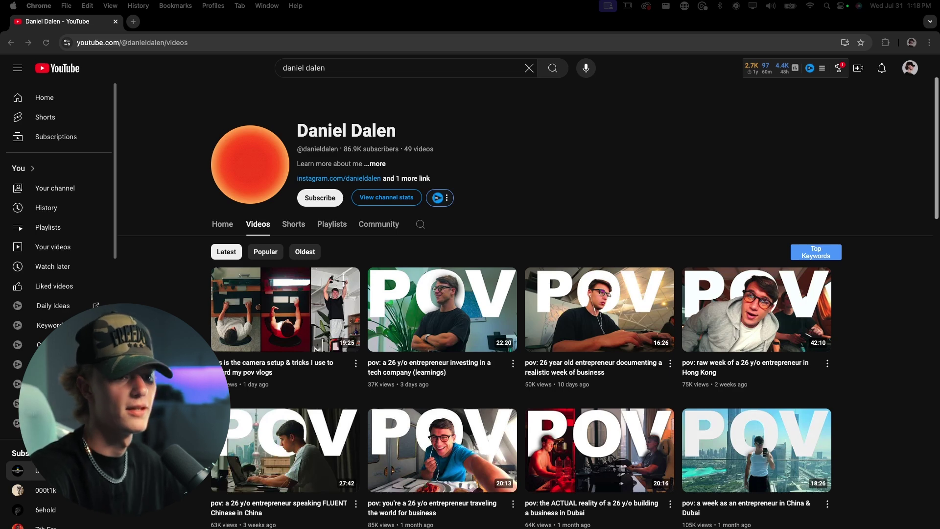
scroll(889, 343, down, 3)
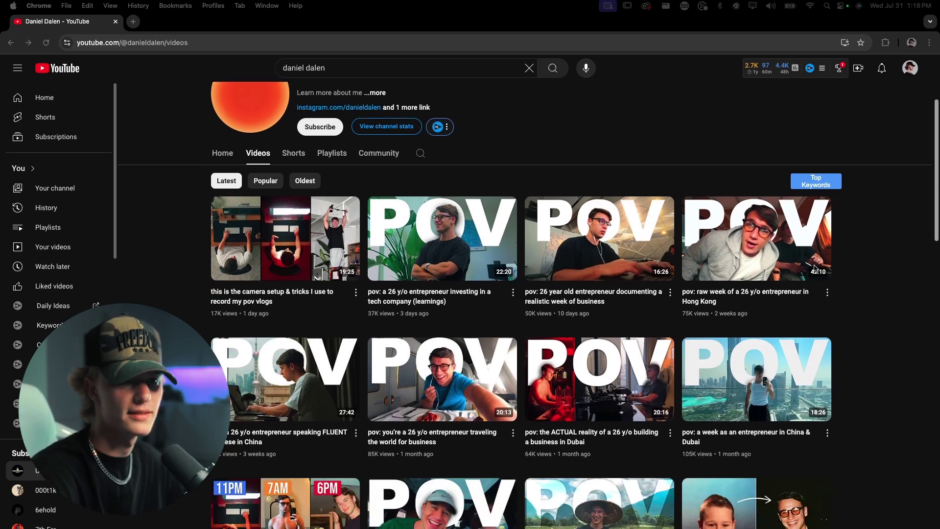
scroll(845, 328, down, 10)
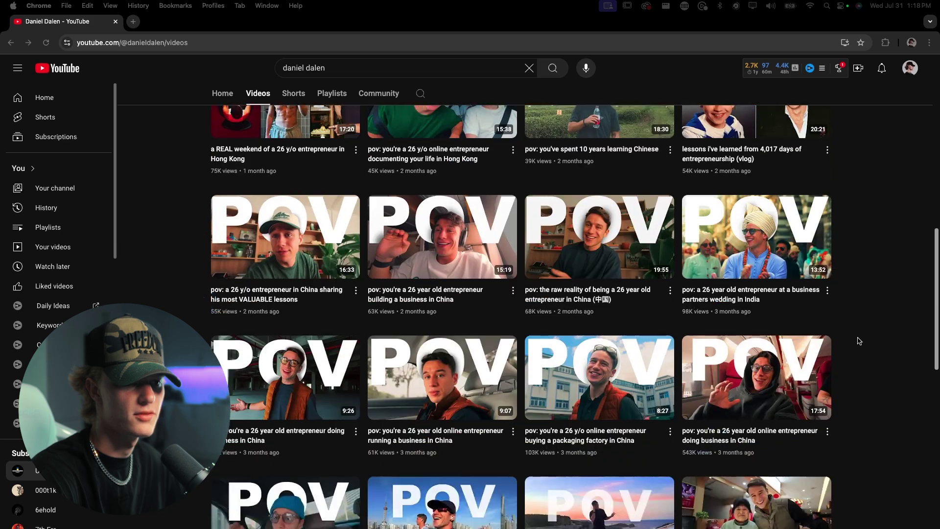
scroll(859, 341, down, 5)
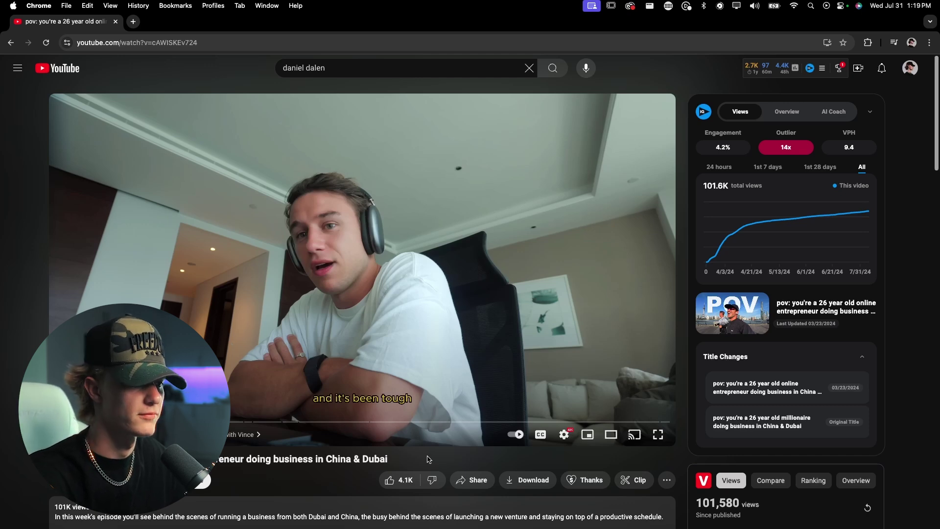
click(658, 434)
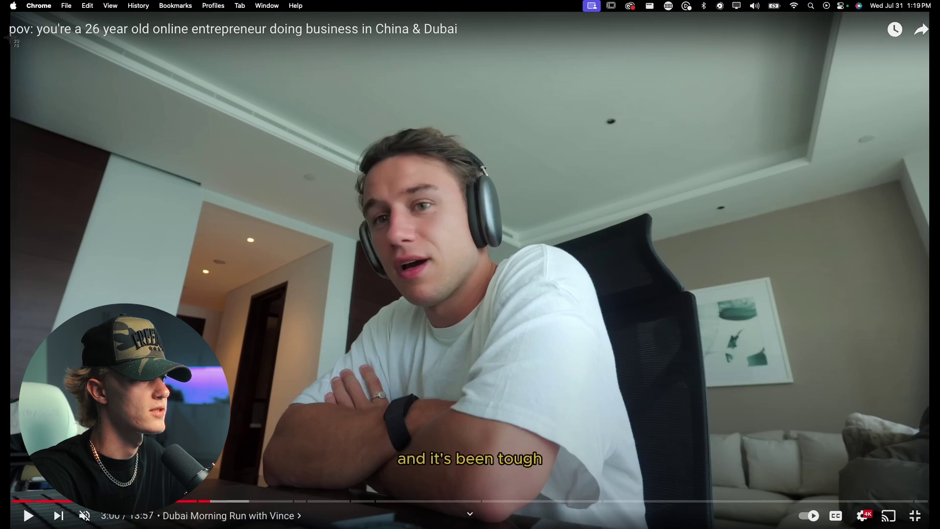
drag(11, 37, 928, 500)
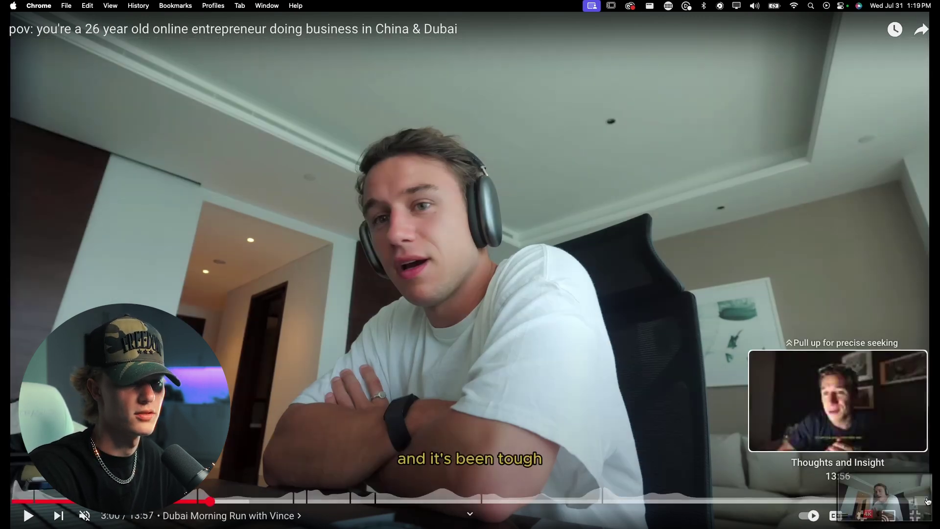
click(890, 499)
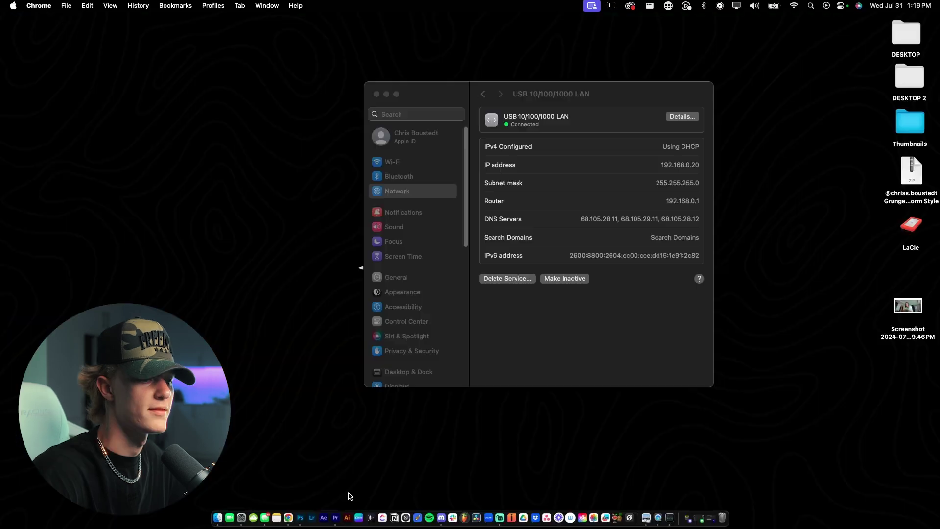
Create a new 1280×720 document in Photoshop and unlock its background layer
click(301, 518)
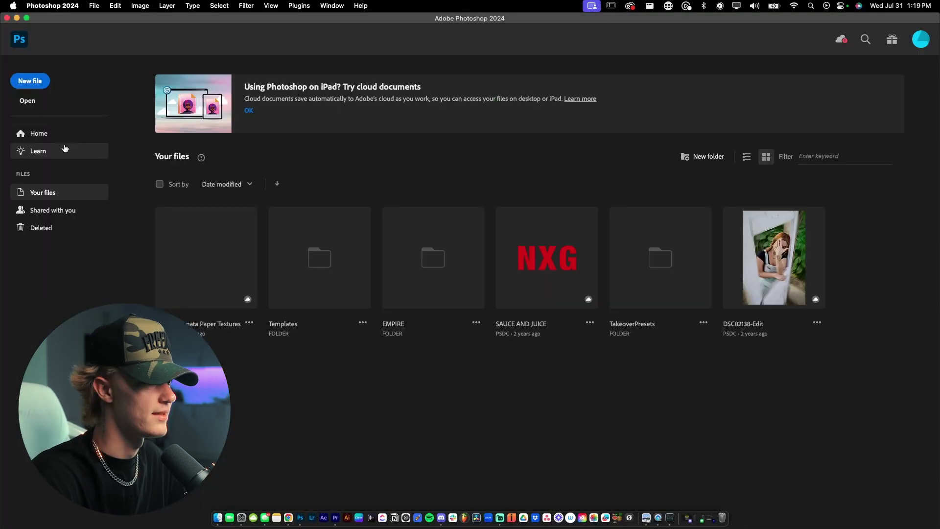
click(30, 81)
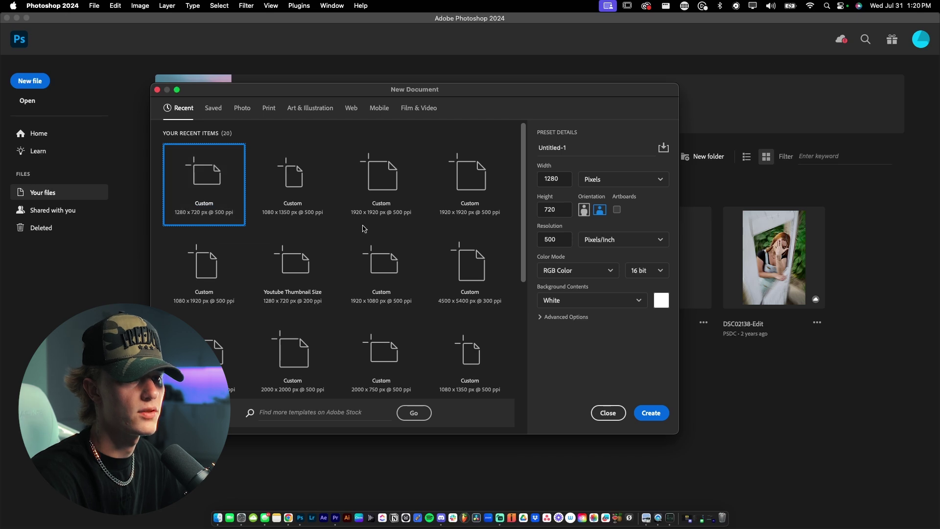
click(653, 415)
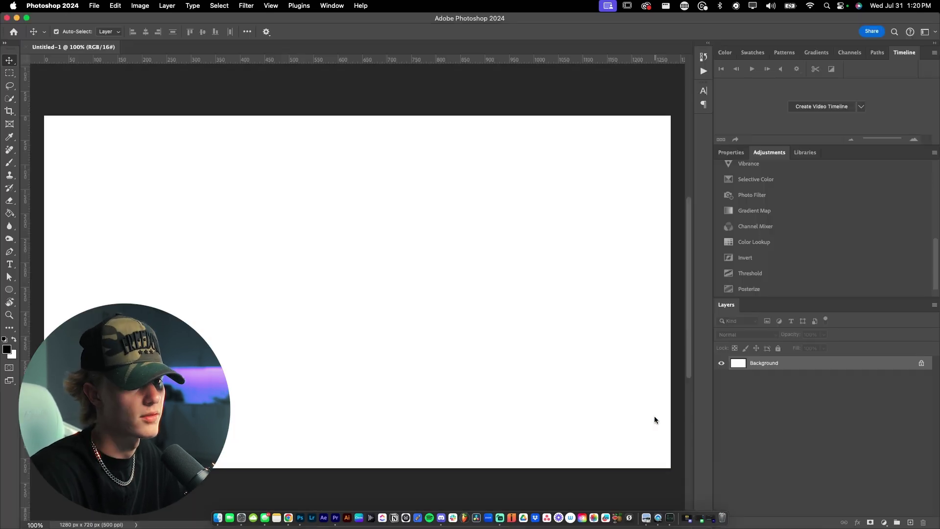
click(920, 364)
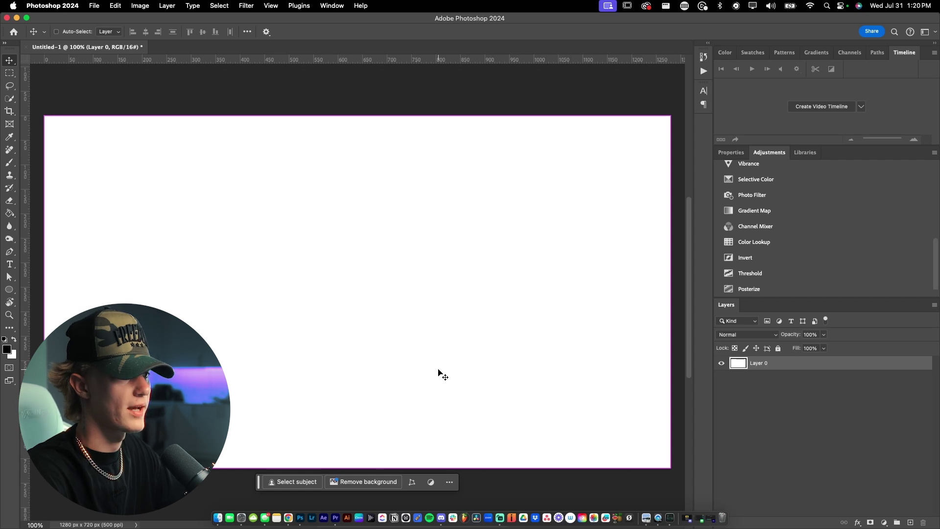
Open the vlog screenshot and paste it as Layer 1 into the 1280×720 document
key(super+o)
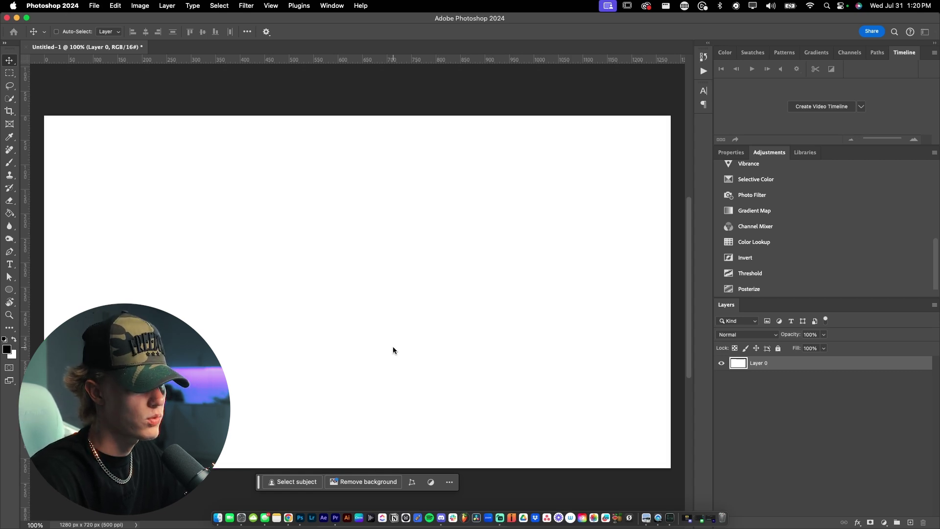
click(162, 112)
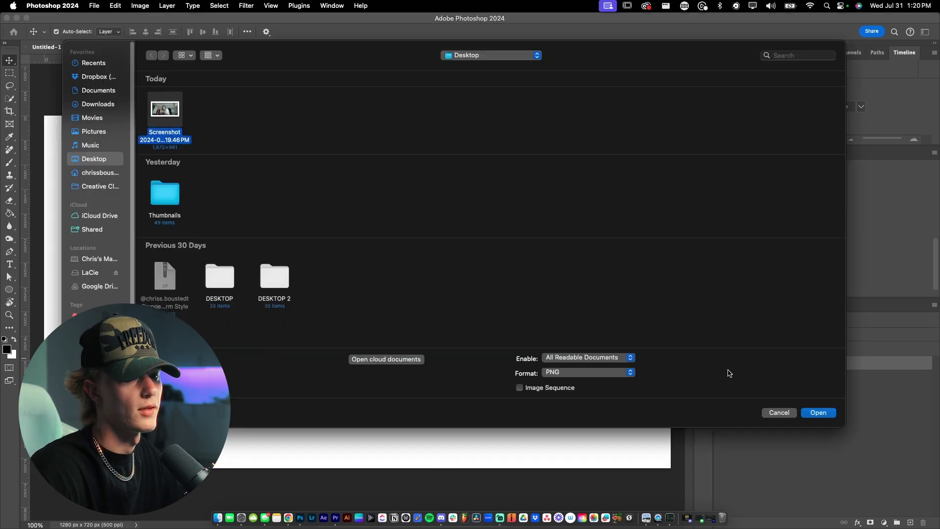
click(818, 413)
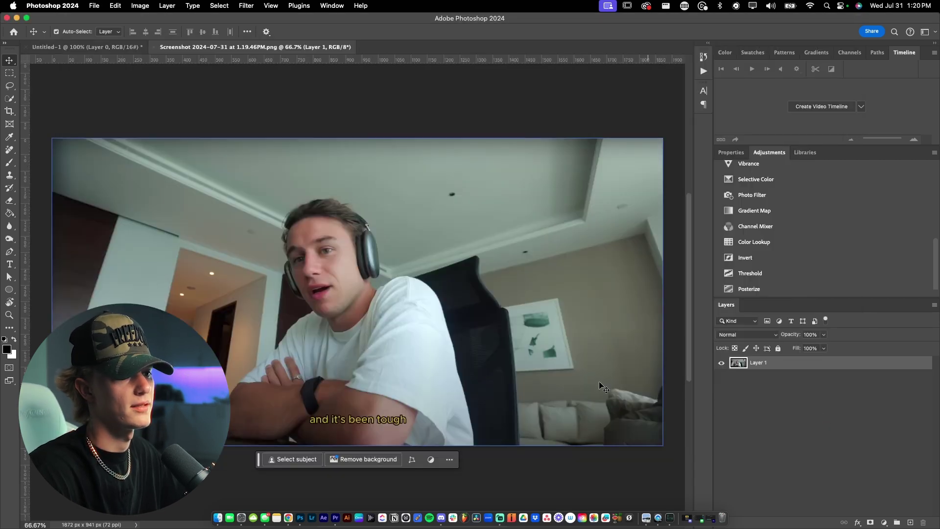
click(100, 47)
key(super+v)
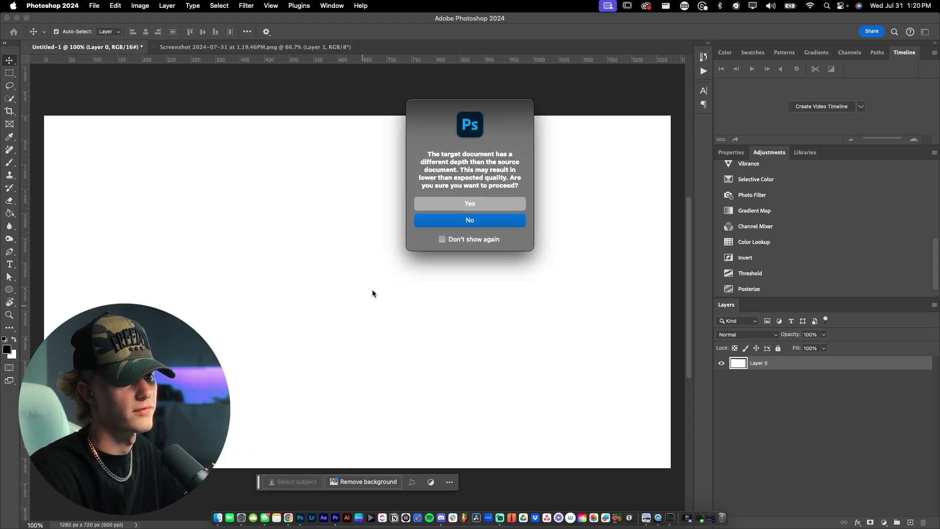
click(440, 208)
key(super+t)
Scale the screenshot to about 89% and position it to cover the whole 1280×720 canvas
scroll(418, 301, down, 5)
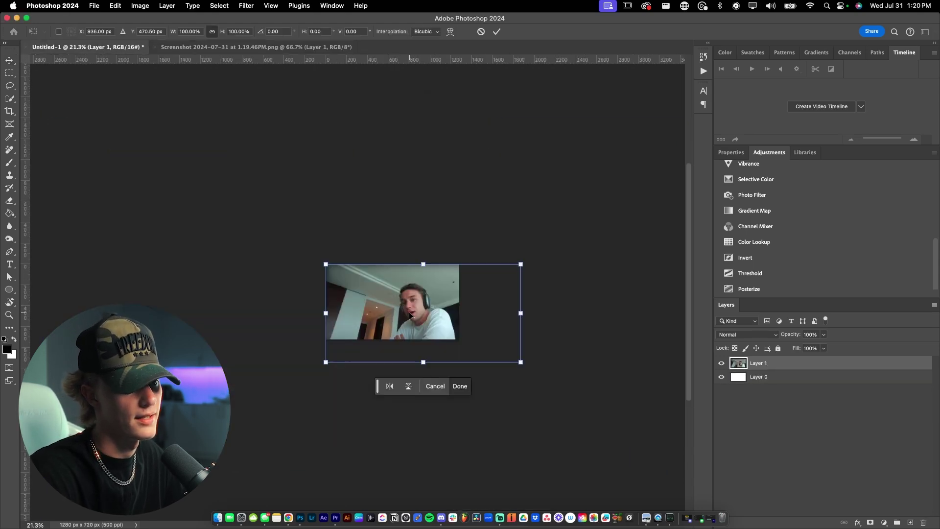
drag(410, 317, 385, 306)
scroll(400, 301, up, 4)
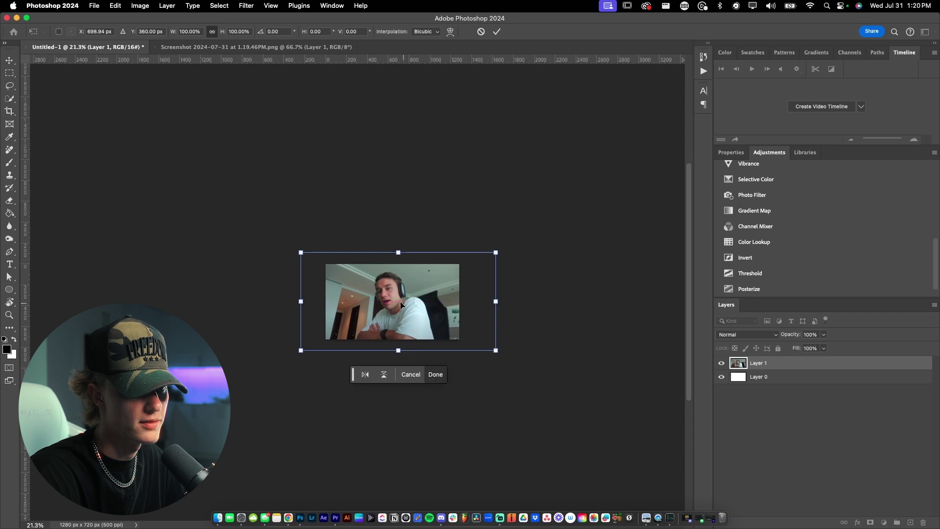
drag(400, 200, 400, 214)
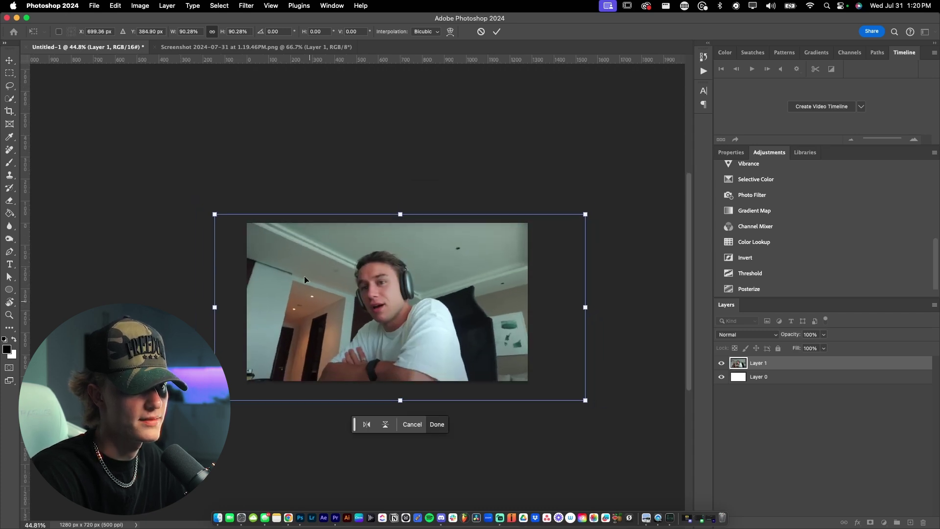
drag(425, 309, 422, 311)
drag(397, 214, 398, 216)
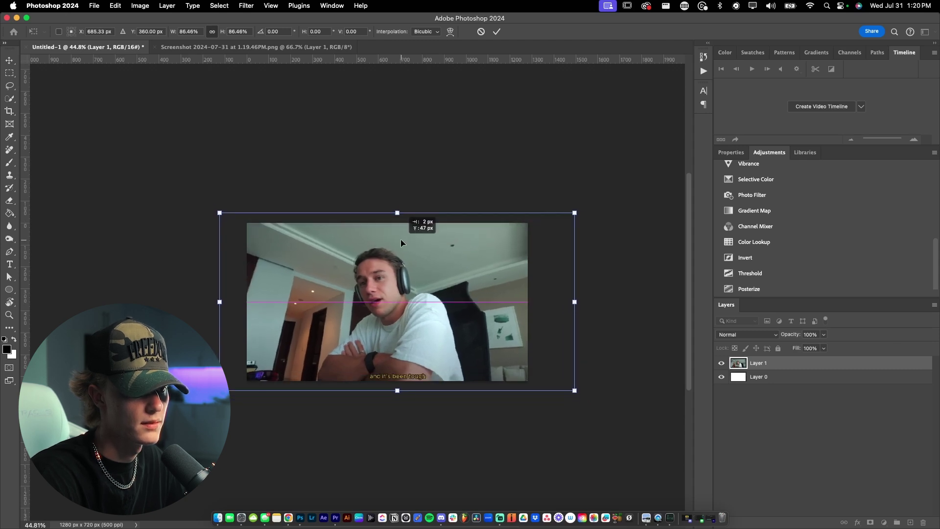
drag(400, 390, 400, 394)
drag(400, 213, 400, 212)
scroll(401, 333, up, 5)
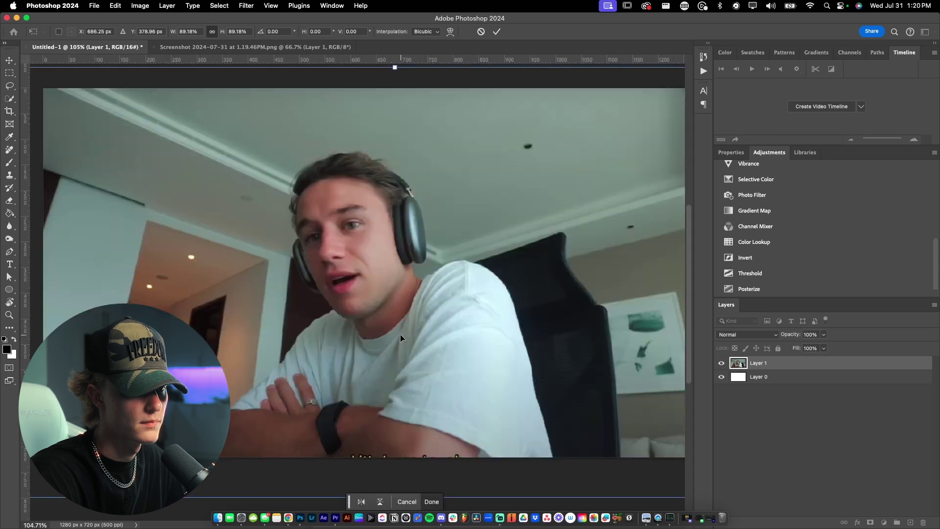
scroll(399, 339, down, 2)
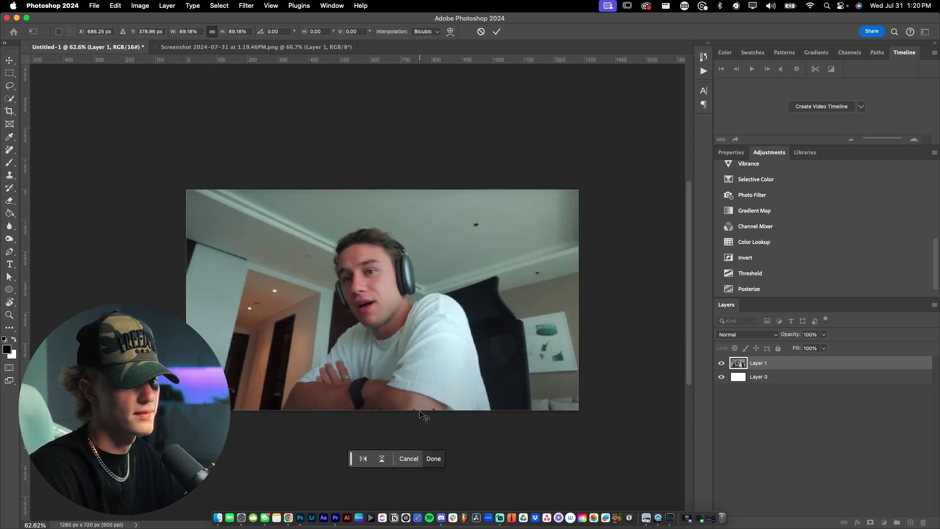
click(433, 458)
click(784, 376)
click(780, 369)
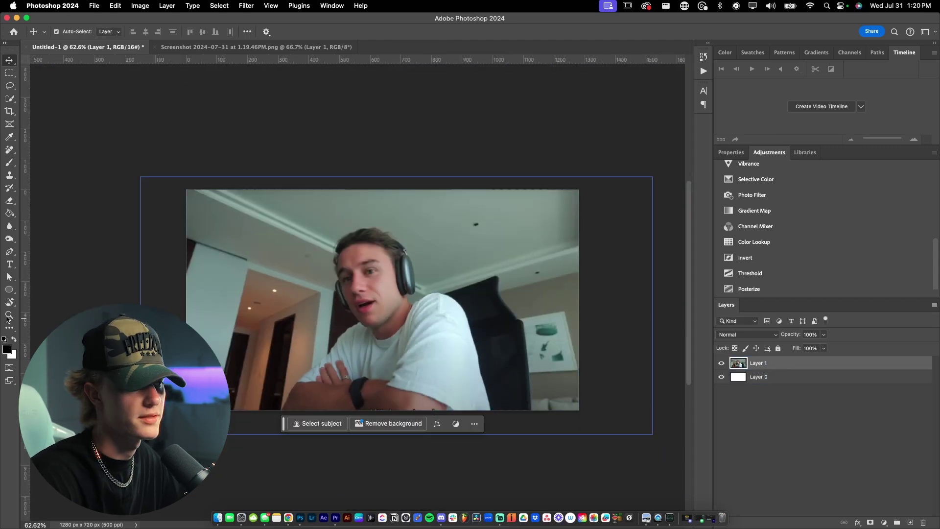
click(11, 151)
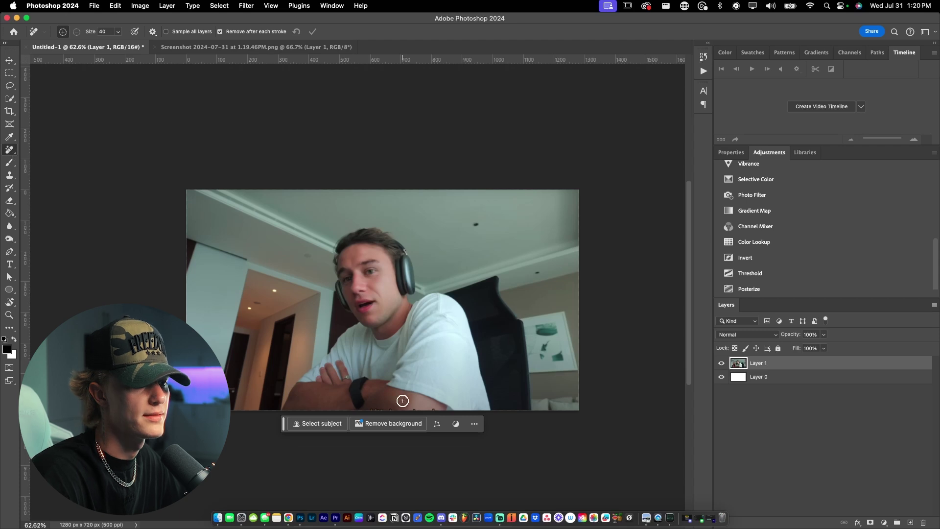
scroll(402, 401, up, 3)
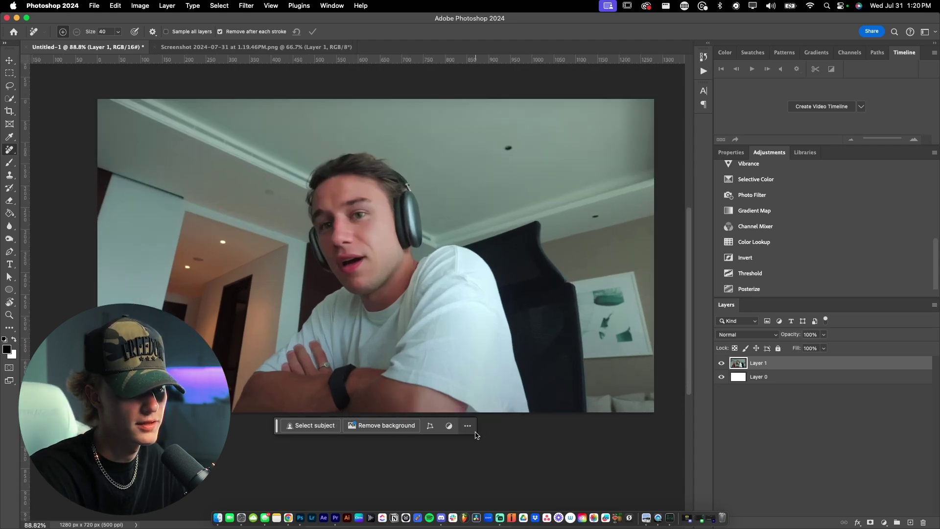
key(v)
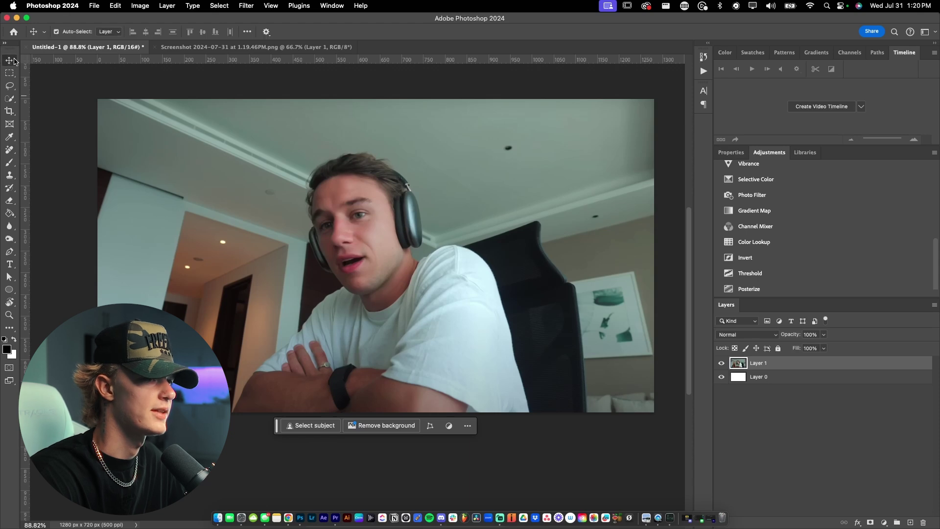
click(801, 375)
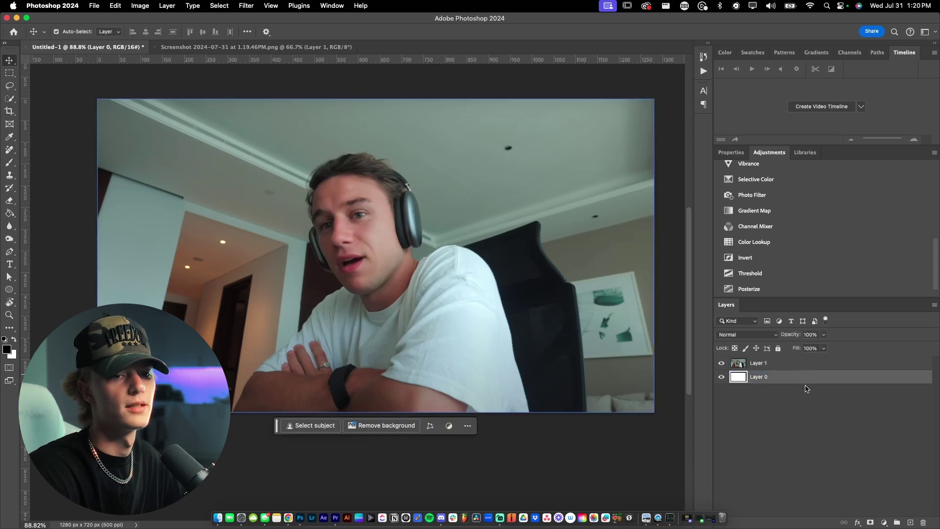
Add a 'POV' text layer on the photo and move it above the photo layer
click(602, 355)
click(69, 314)
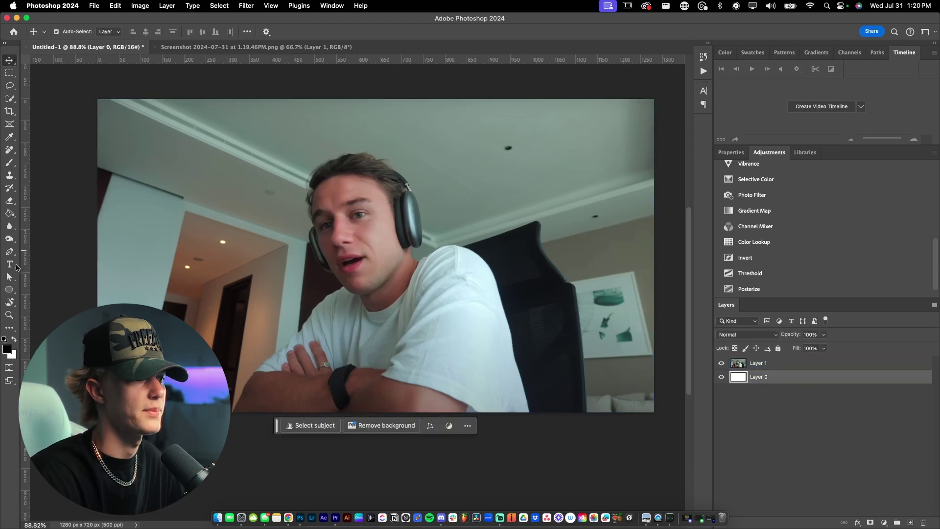
click(9, 265)
click(230, 198)
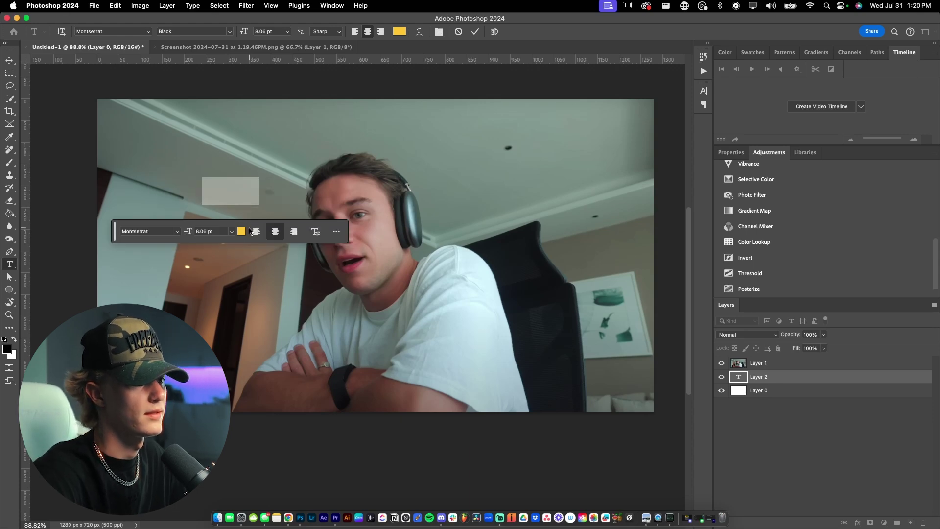
drag(798, 383, 793, 363)
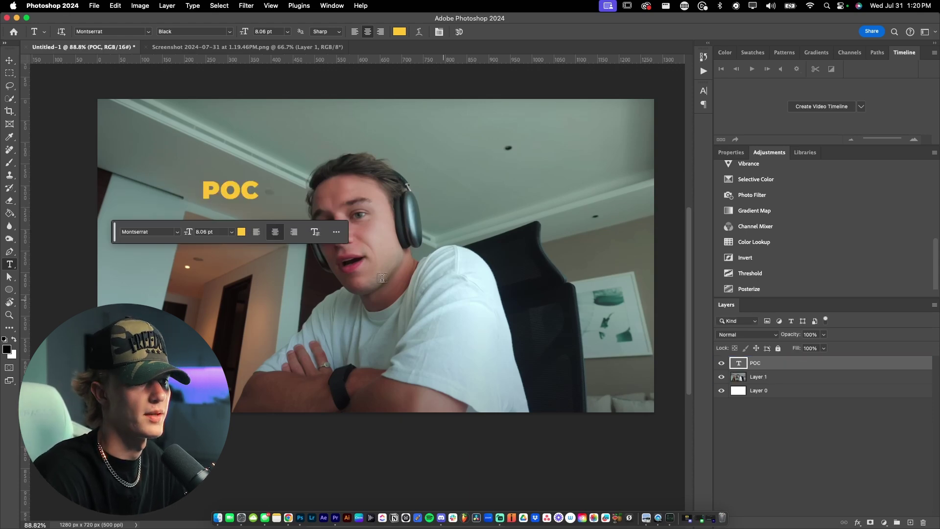
double_click(241, 196)
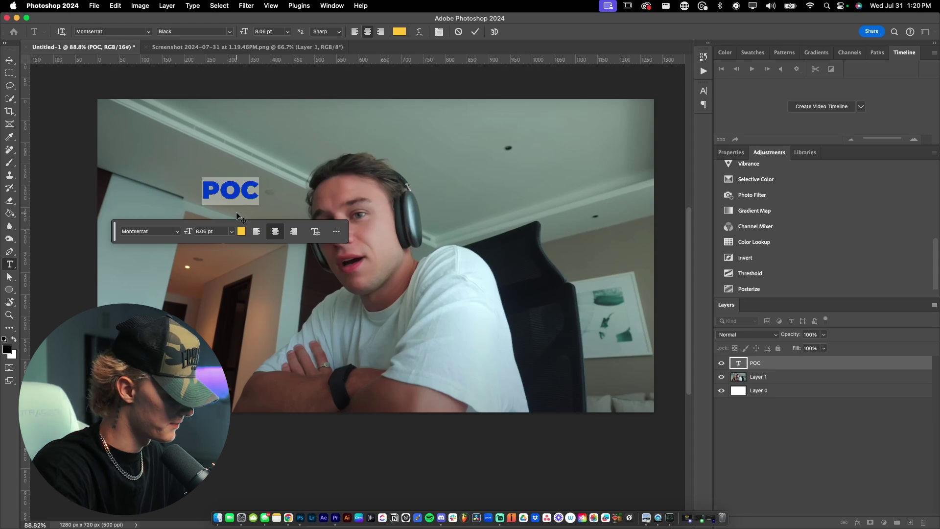
text(P)
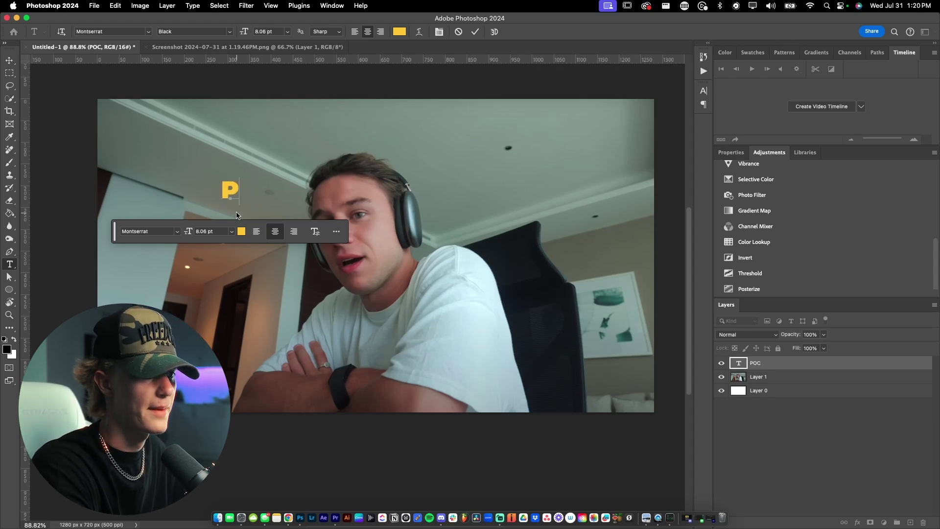
text(OV)
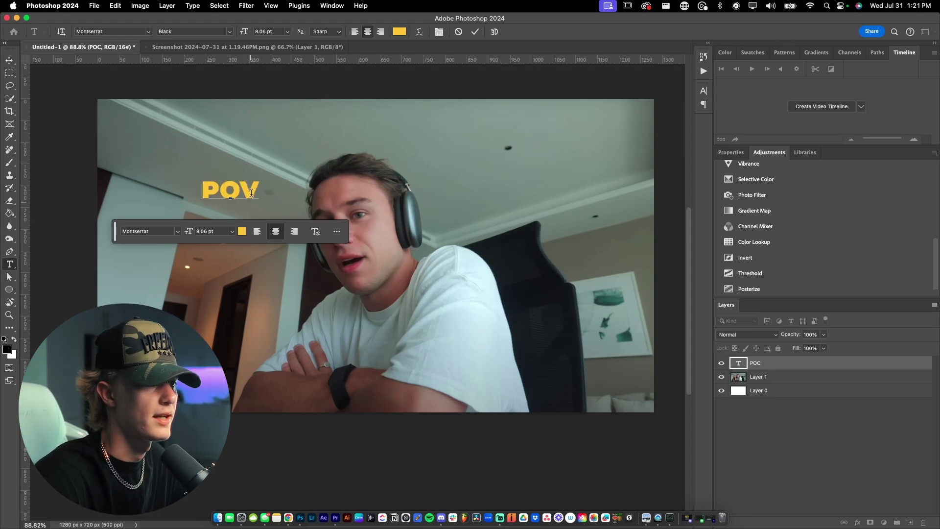
Colour the POV text white (#ffffff)
double_click(251, 192)
click(242, 231)
text(ffffff)
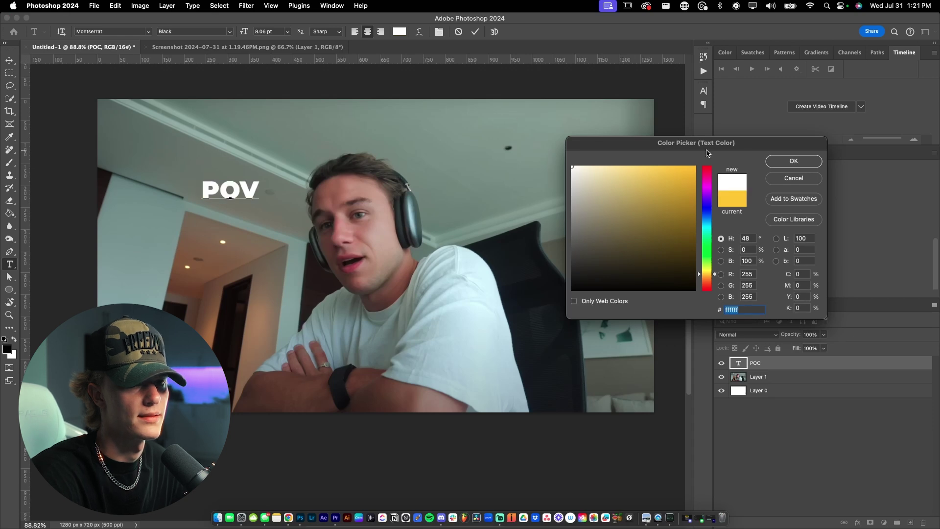
key(Return)
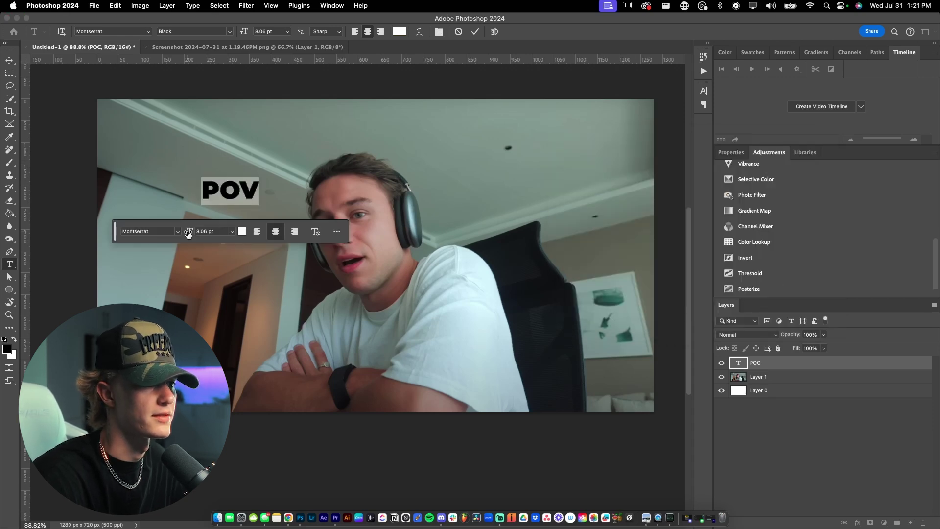
Enlarge POV from 8 pt to 59 pt and move it to the canvas centre
drag(188, 233, 422, 176)
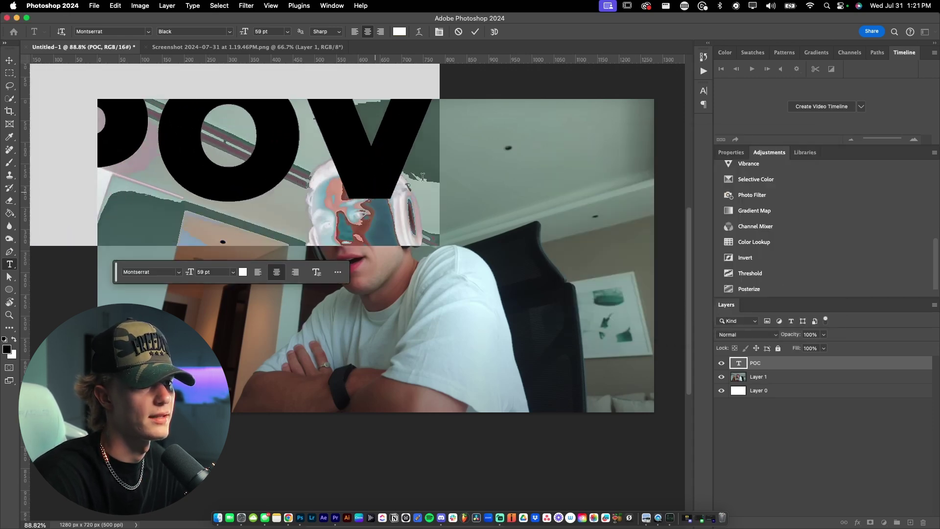
key(Escape)
scroll(395, 174, down, 3)
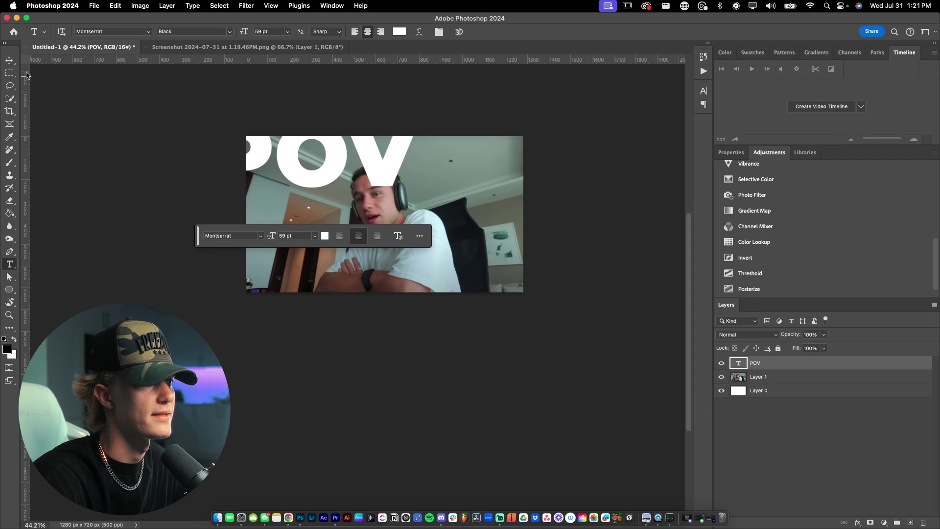
key(v)
drag(184, 141, 409, 207)
Bump POV up to about 71 pt and fine-tune its centred position
double_click(409, 208)
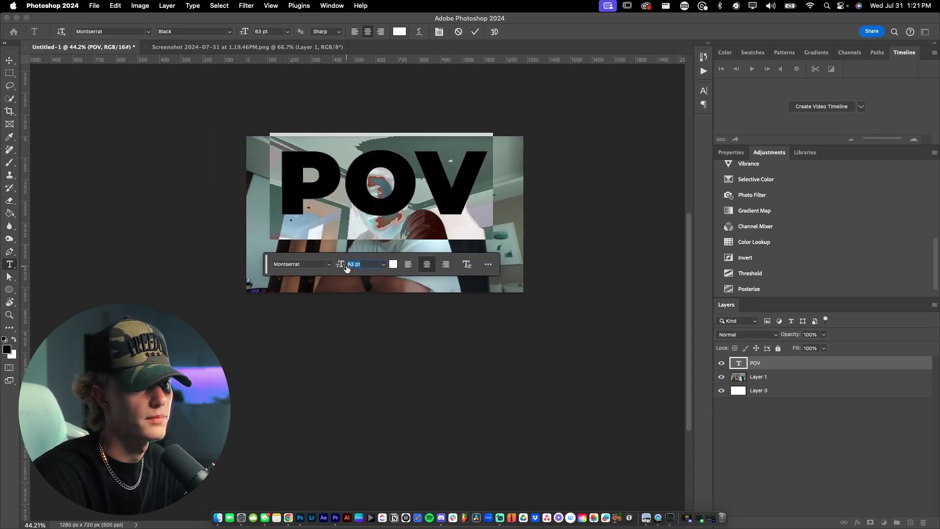
drag(343, 268, 351, 268)
click(434, 195)
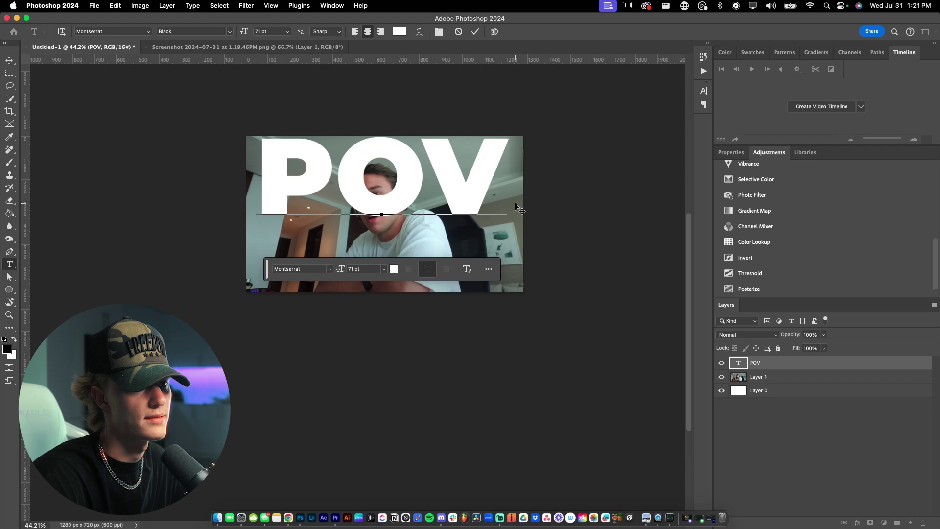
drag(515, 202, 519, 213)
click(778, 376)
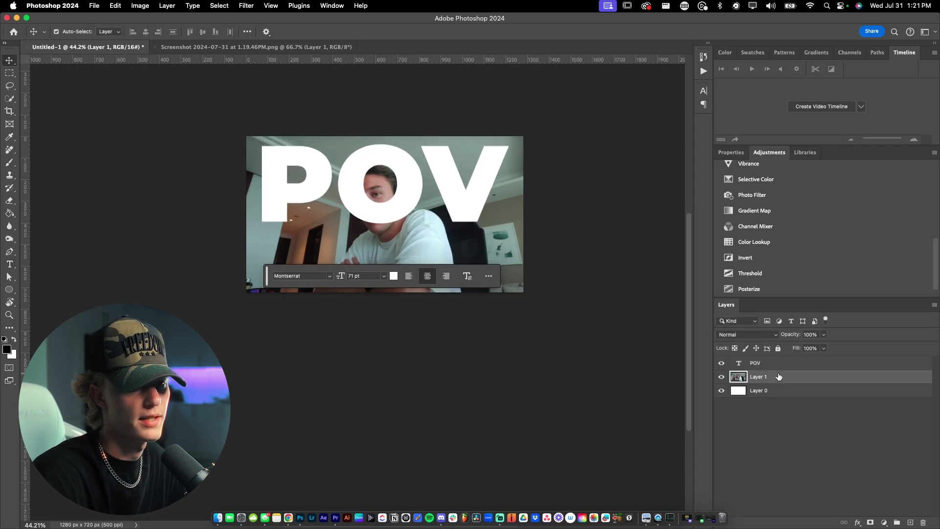
click(778, 363)
key(super+t)
drag(402, 198, 404, 204)
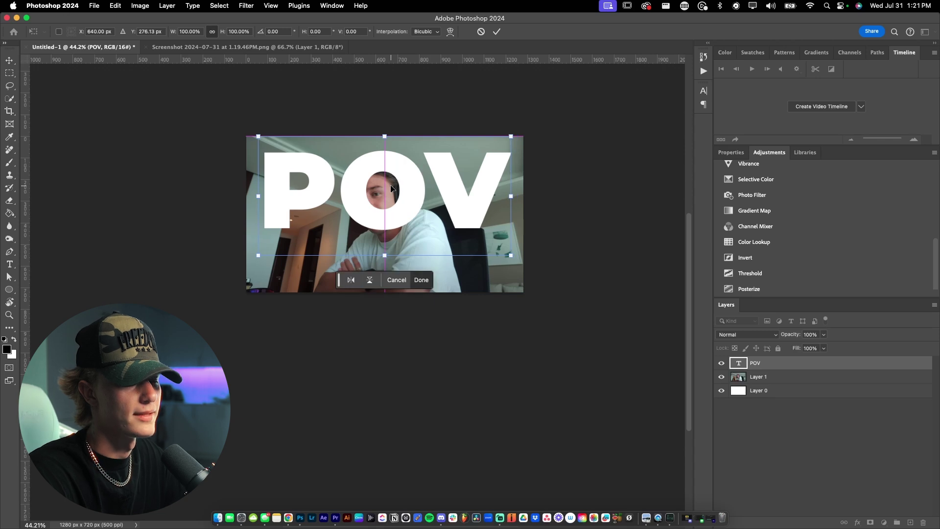
key(Escape)
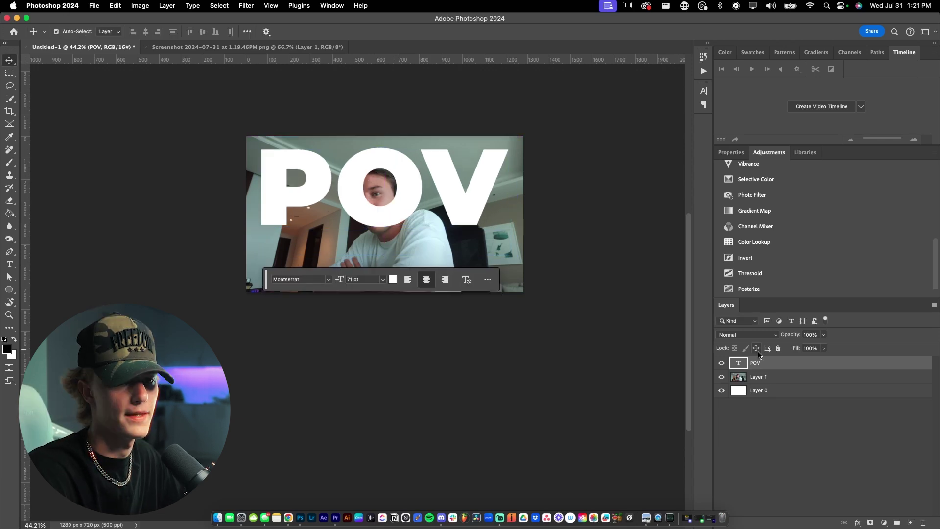
click(778, 376)
click(587, 396)
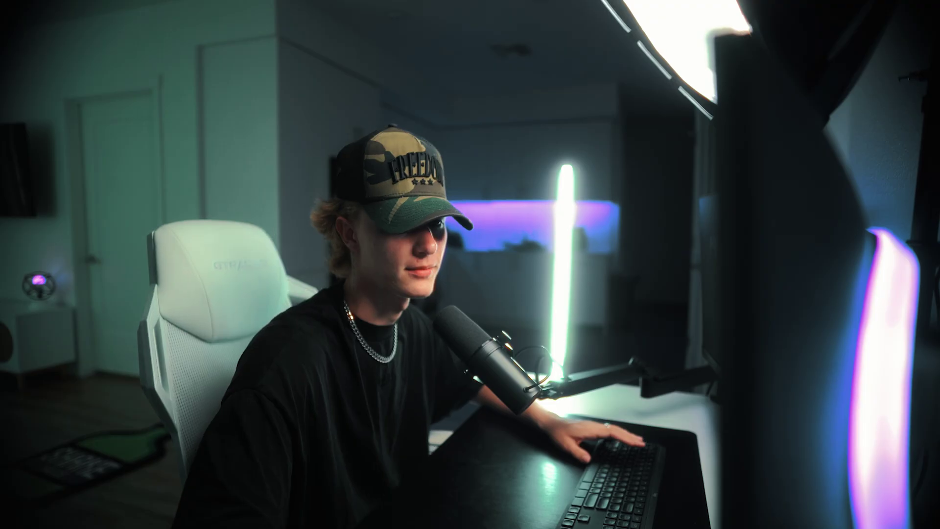
click(773, 382)
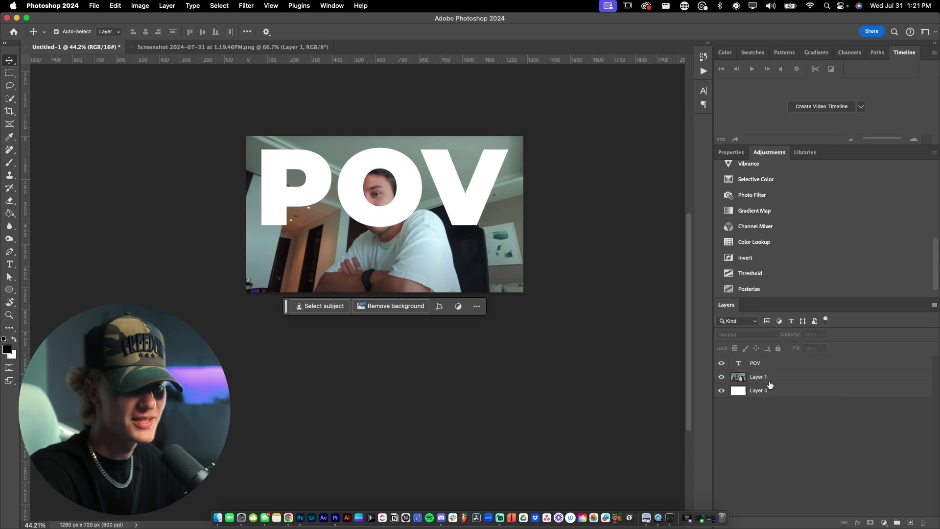
Duplicate the photo layer and mask the copy to the selected subject
click(778, 397)
click(775, 376)
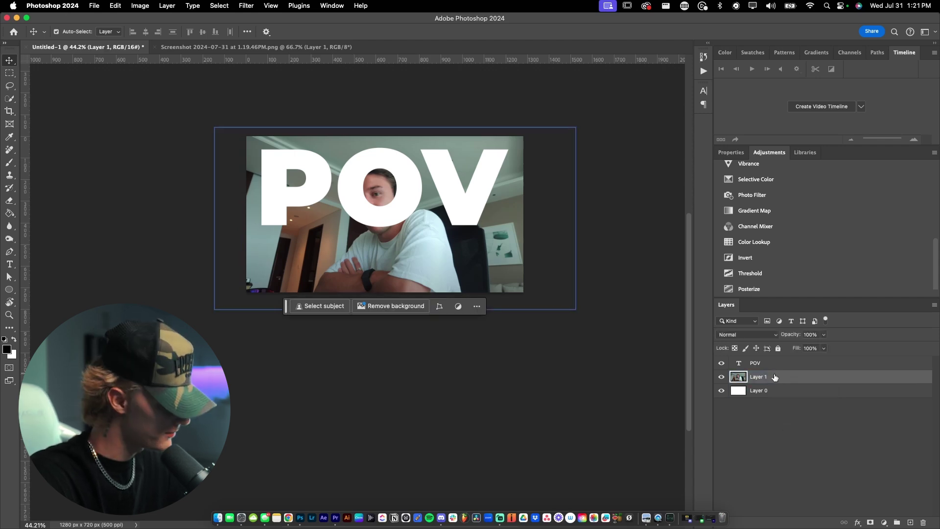
key(cmd+j)
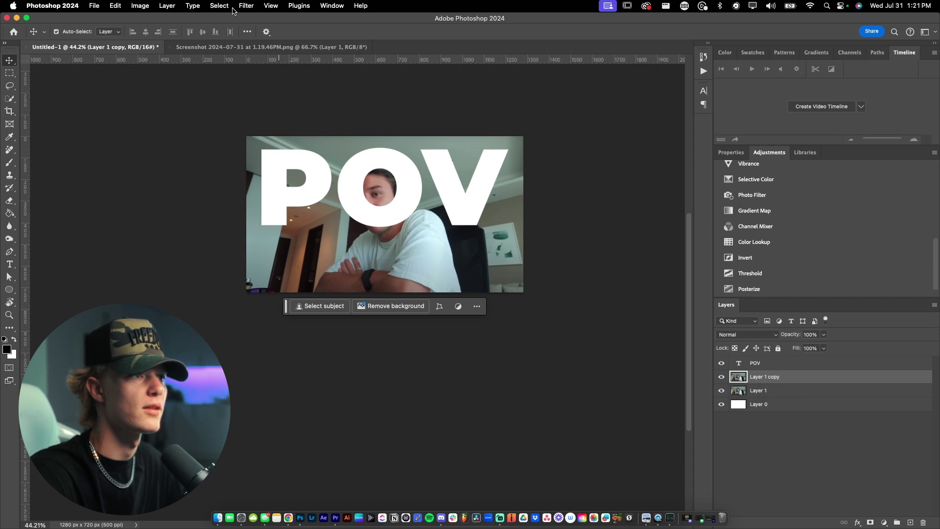
click(223, 6)
click(236, 121)
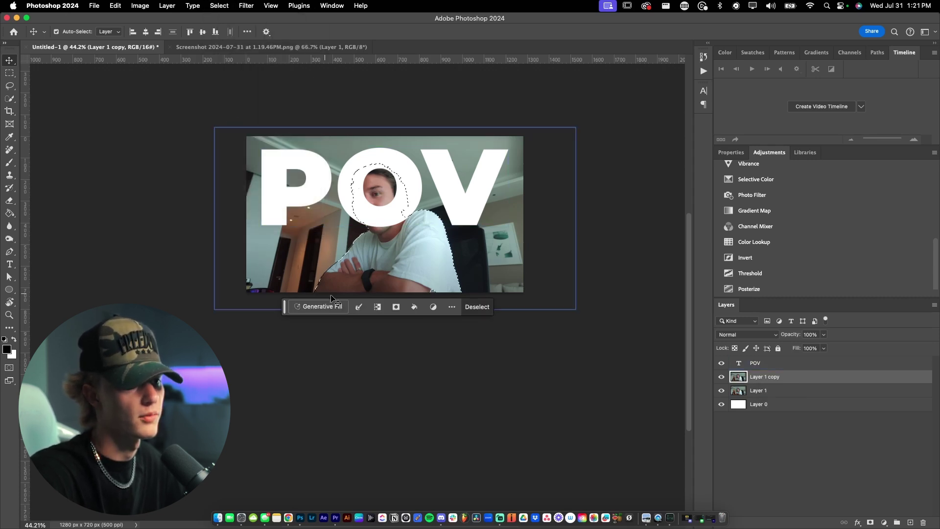
click(396, 307)
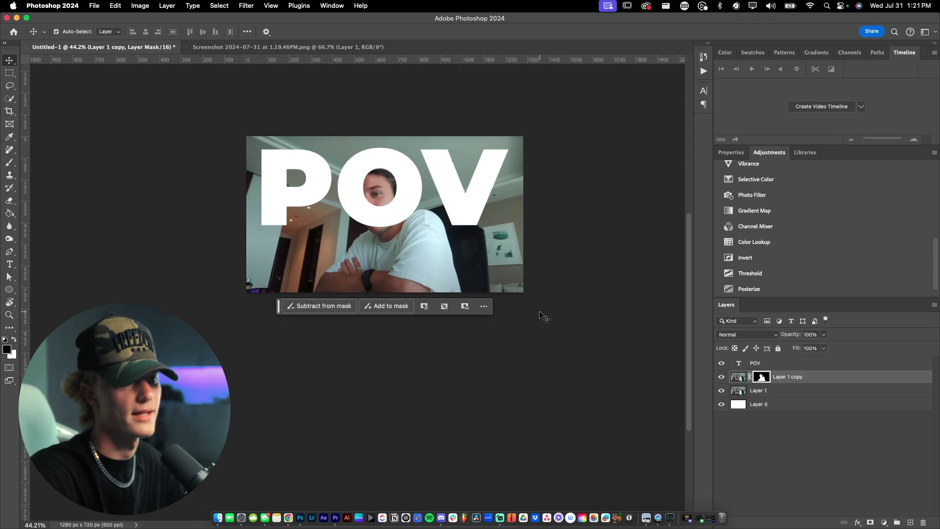
Move the POV text layer below the masked photo copy
click(777, 363)
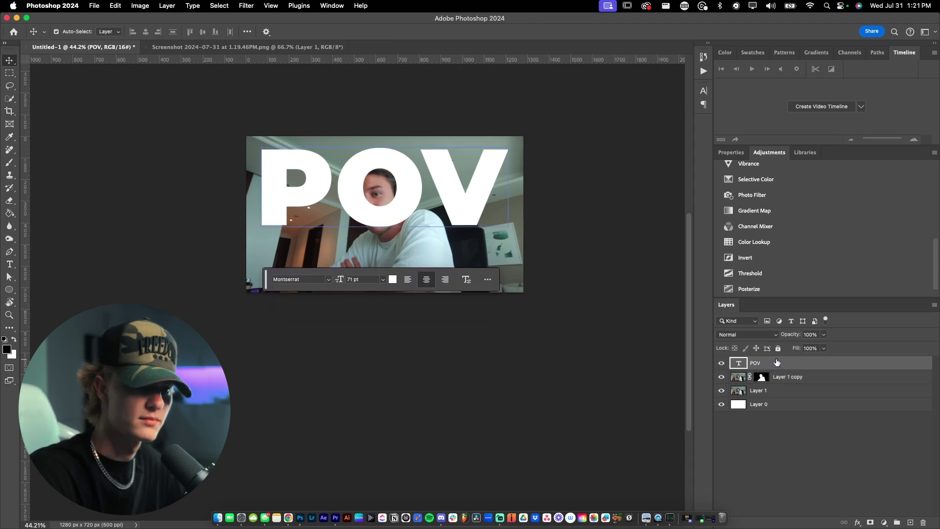
drag(776, 362, 769, 380)
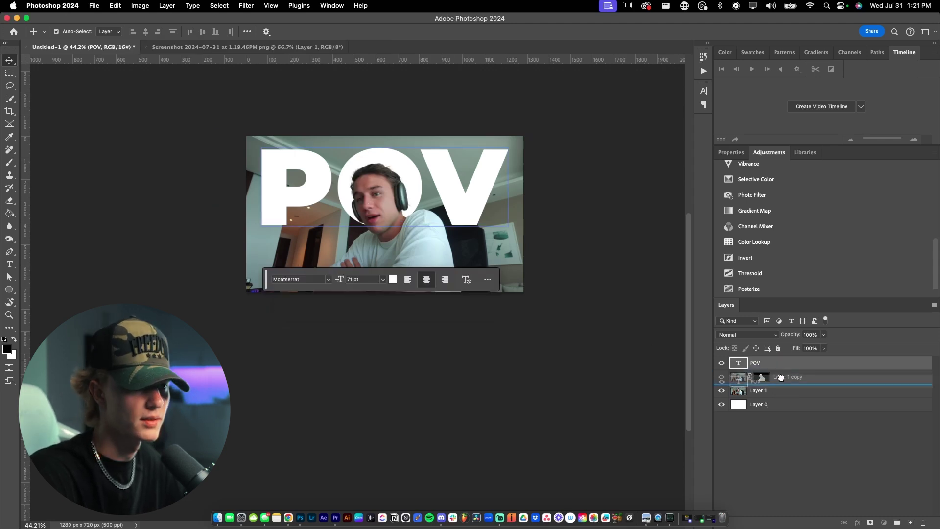
click(589, 308)
scroll(584, 290, up, 1)
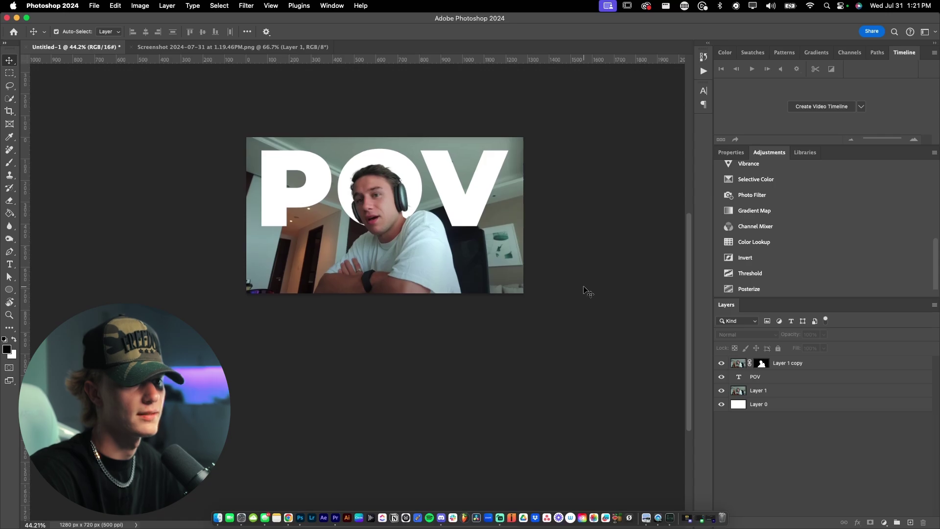